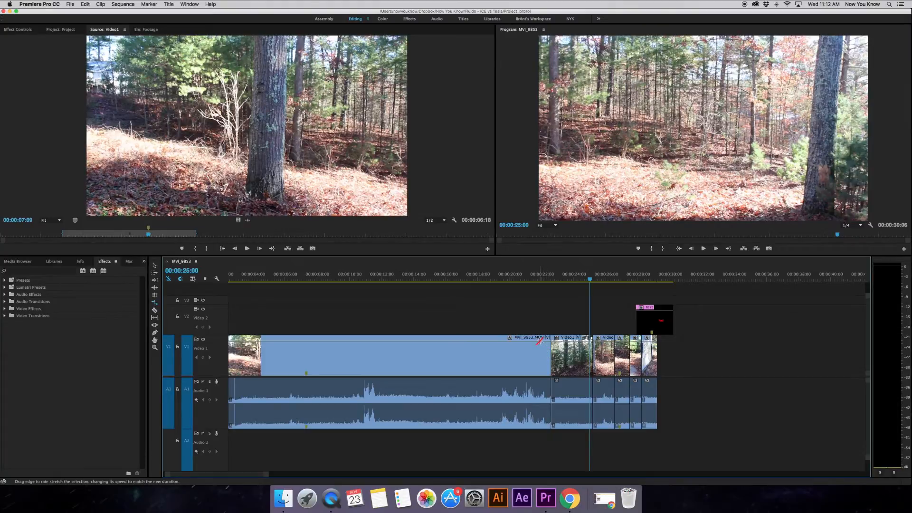
# - Speed up the MVI_9853 clip with the Rate Stretch tool to about 177% by shortening its end
pyautogui.moveTo(542, 338); pyautogui.dragTo(478, 339)
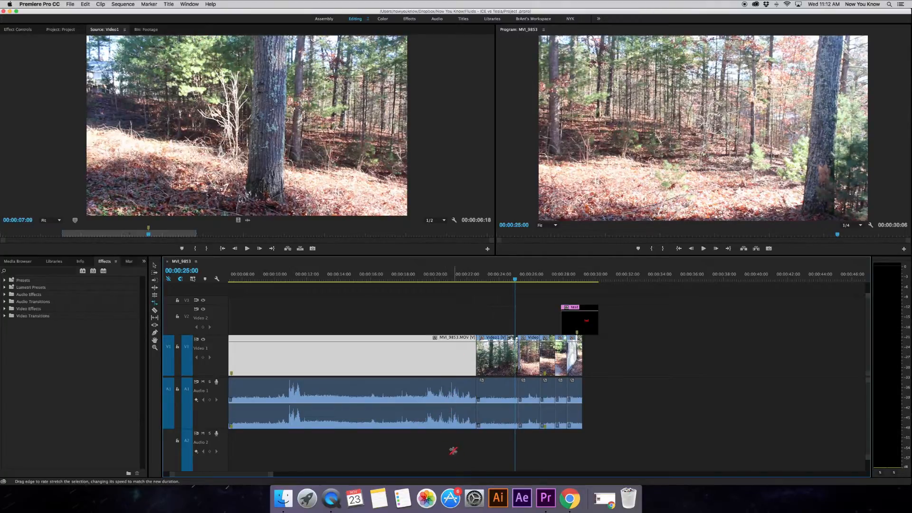
pyautogui.click(421, 356)
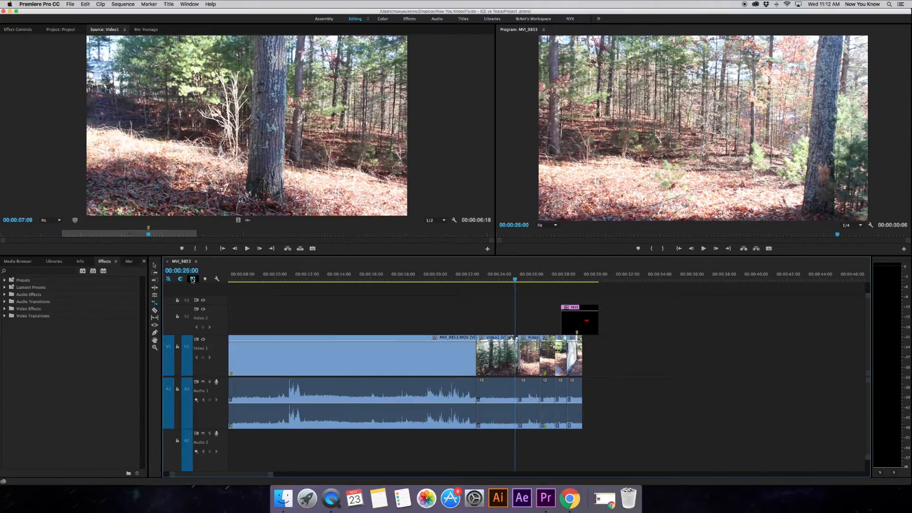
pyautogui.click(417, 373)
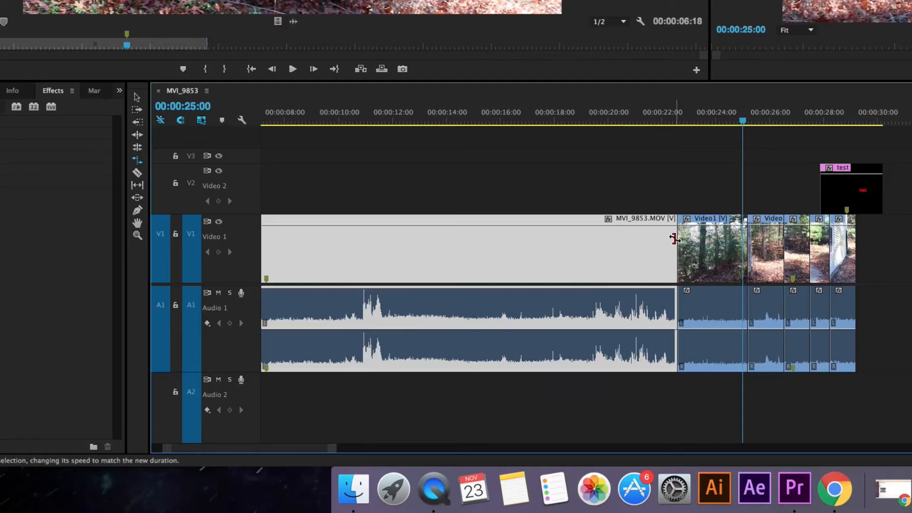
pyautogui.moveTo(674, 238); pyautogui.dragTo(409, 230)
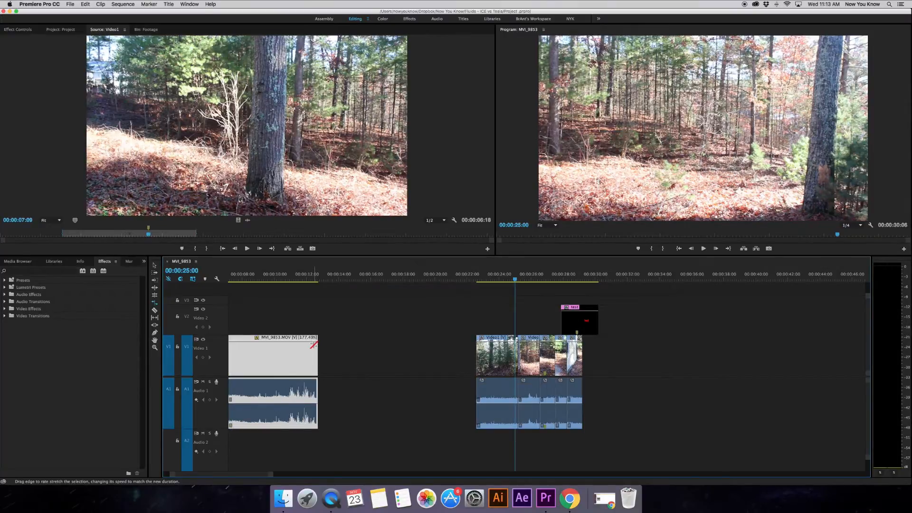
pyautogui.press('-')
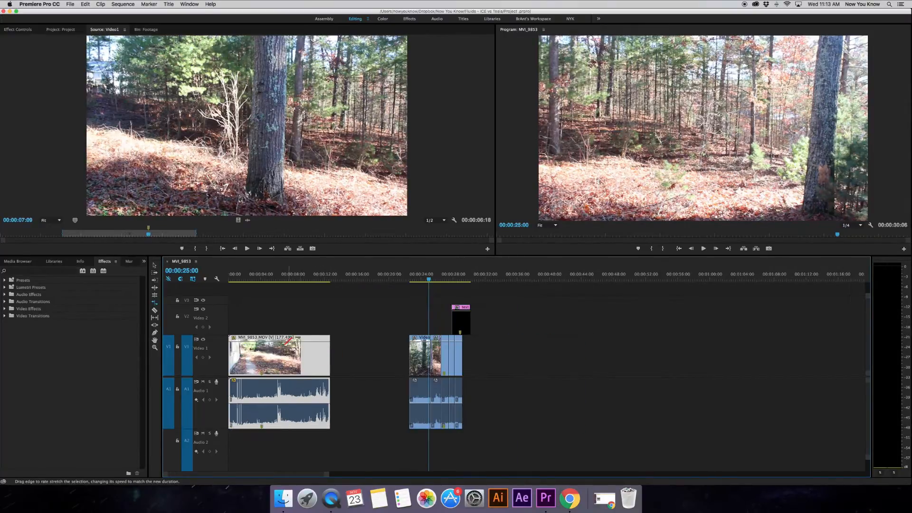
# - Play back the sped-up MVI_9853 clip from near its start to check its speed
pyautogui.click(283, 279)
pyautogui.press('=')
pyautogui.press('=')
pyautogui.press('=')
pyautogui.press('-')
pyautogui.press('-')
pyautogui.press('-')
pyautogui.click(330, 279)
pyautogui.press('=')
pyautogui.press('=')
pyautogui.press('=')
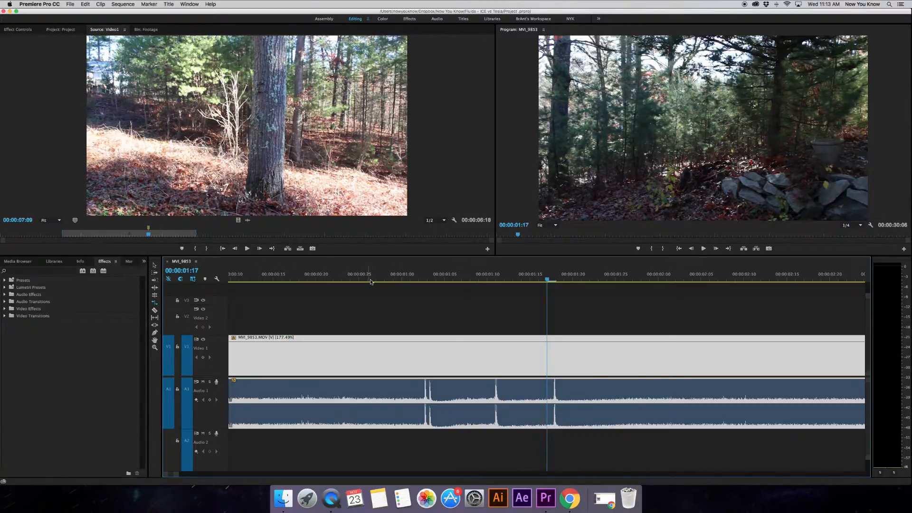
pyautogui.press('space')
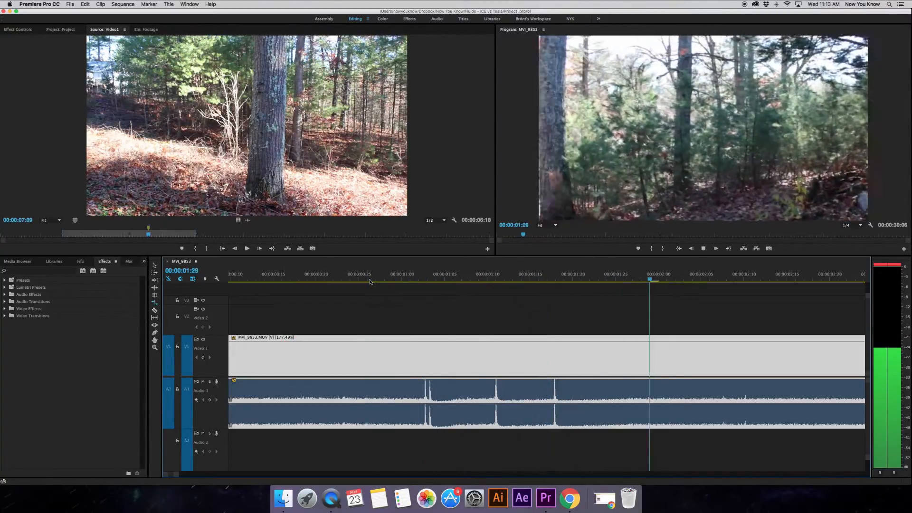
pyautogui.press('space')
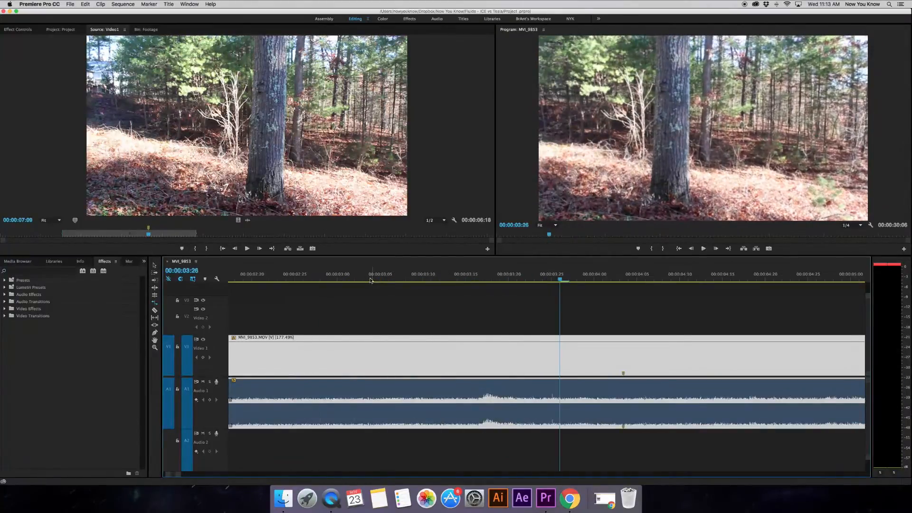
# - Rate stretch the MVI_9853 clip down to just over 2 seconds and play it back
pyautogui.press('-')
pyautogui.press('-')
pyautogui.press('-')
pyautogui.moveTo(636, 352); pyautogui.dragTo(299, 340)
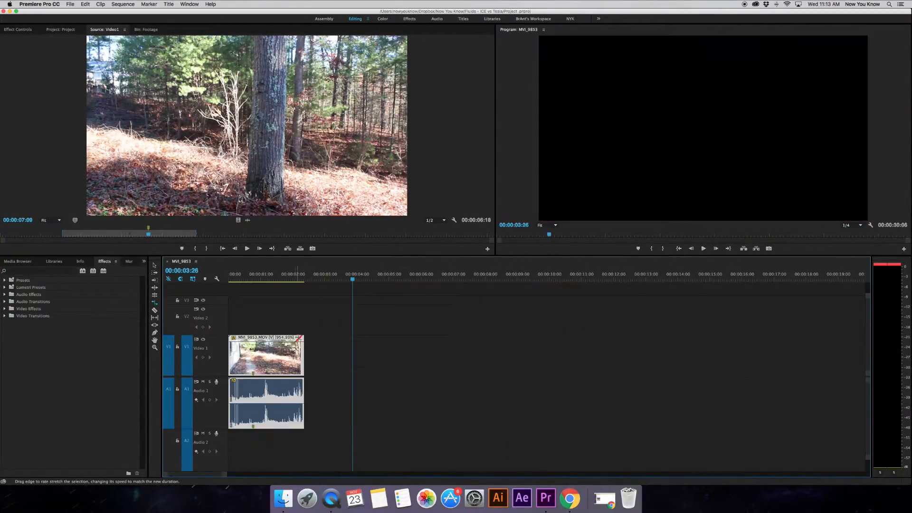
pyautogui.click(273, 277)
pyautogui.moveTo(247, 280); pyautogui.dragTo(217, 276)
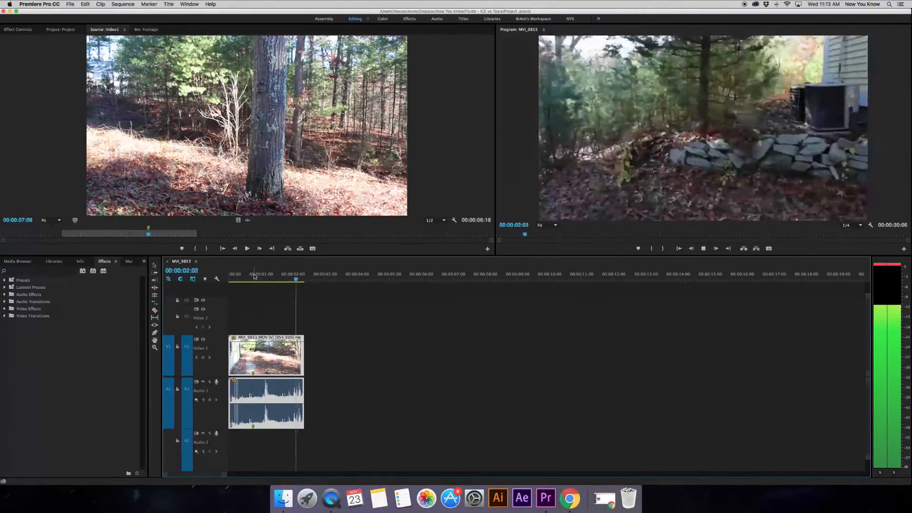
pyautogui.press('space')
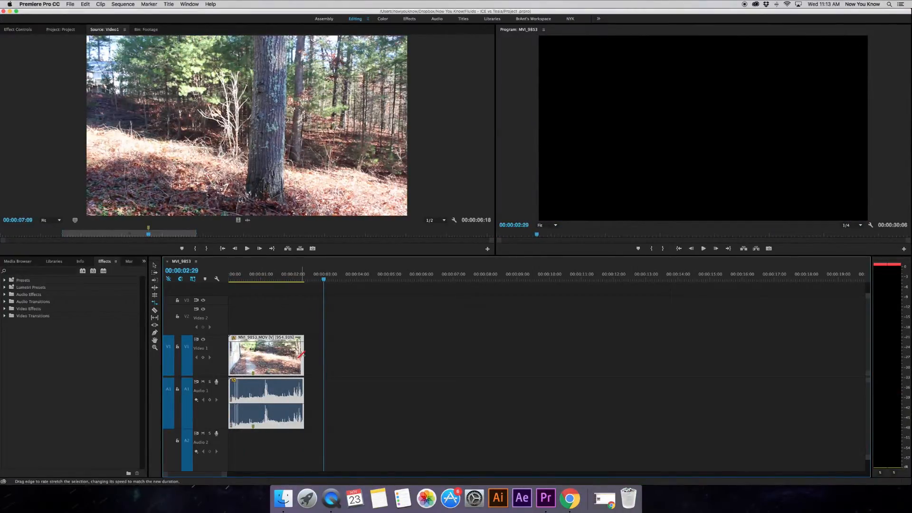
# - Rate stretch the MVI_9853 clip out to about 32 seconds to slow it down, and play it back
pyautogui.press('-')
pyautogui.moveTo(266, 356); pyautogui.dragTo(749, 360)
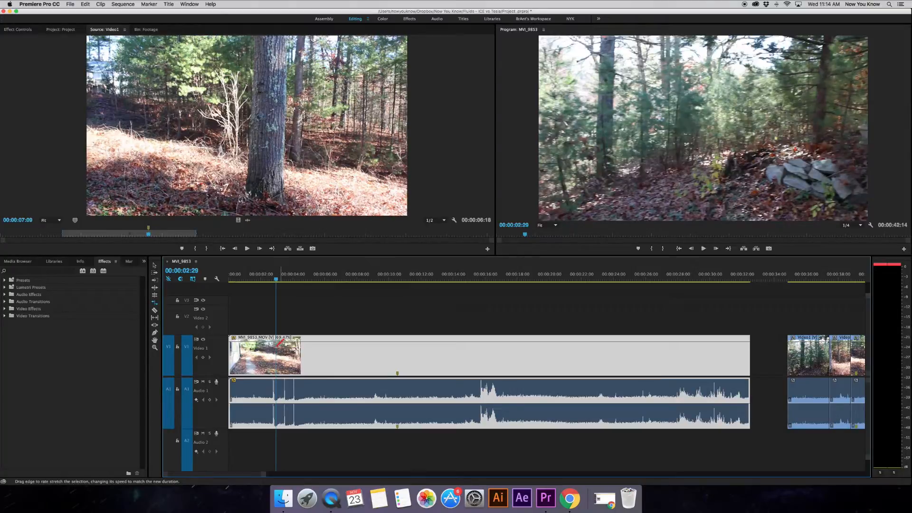
pyautogui.press('space')
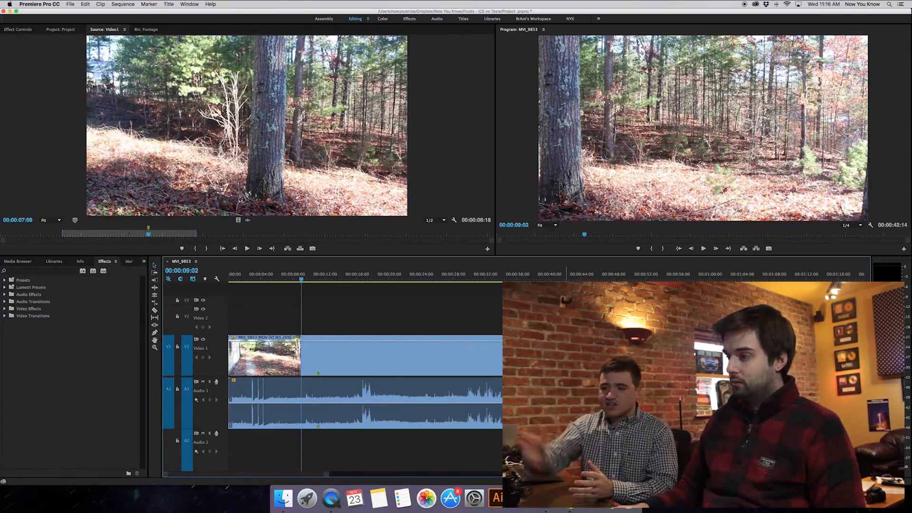
# - Insert the first Video1 clip into MVI_9853 at about 11 seconds, splitting the long clip, and play the result
pyautogui.moveTo(556, 357); pyautogui.dragTo(295, 354)
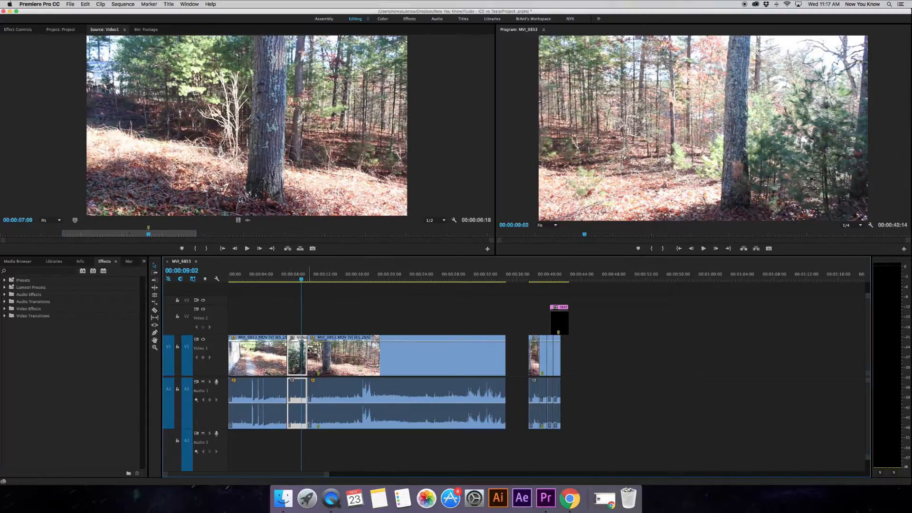
pyautogui.press('super+z')
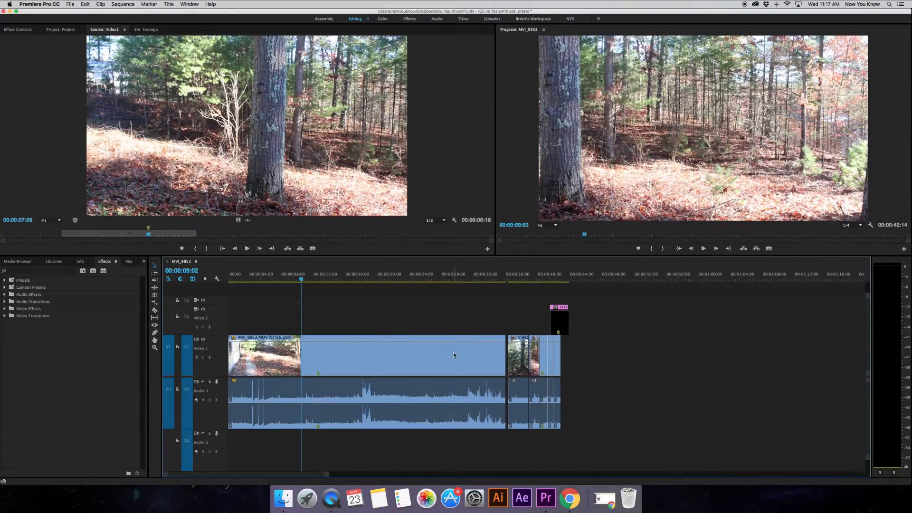
pyautogui.click(520, 358)
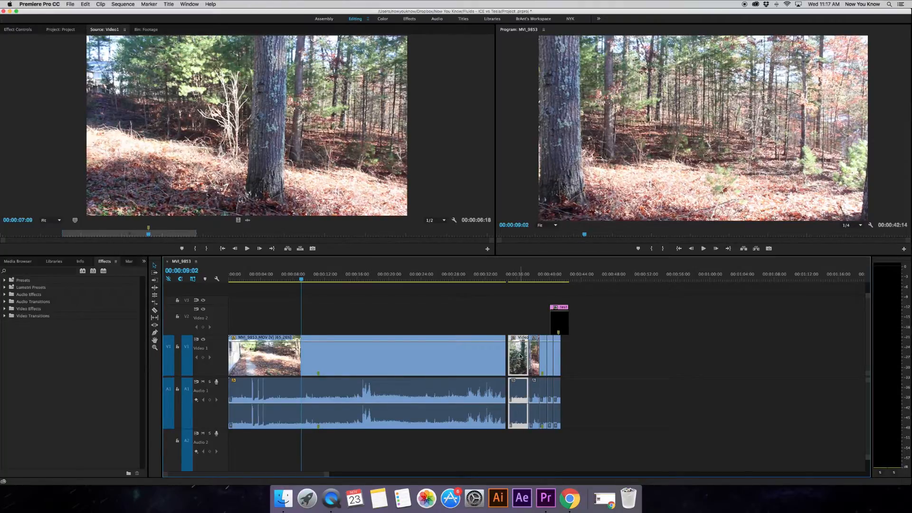
pyautogui.moveTo(519, 354); pyautogui.dragTo(332, 360)
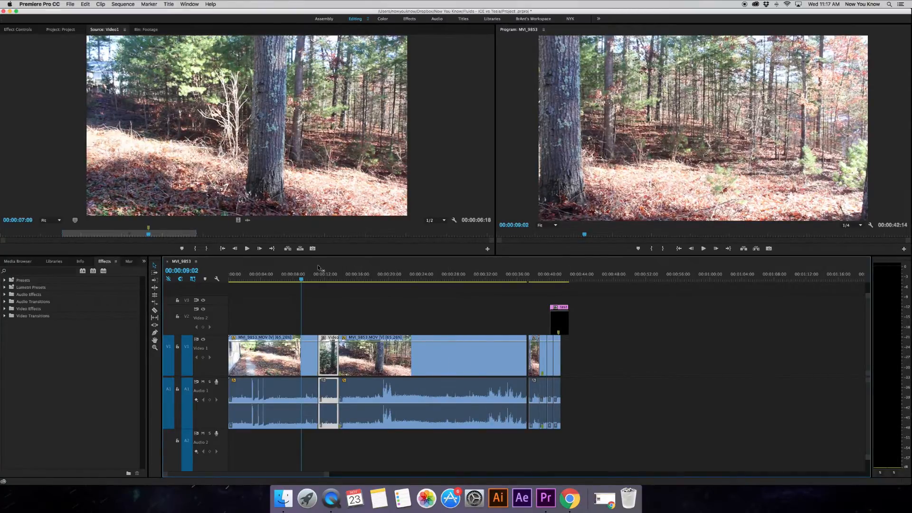
pyautogui.press('space')
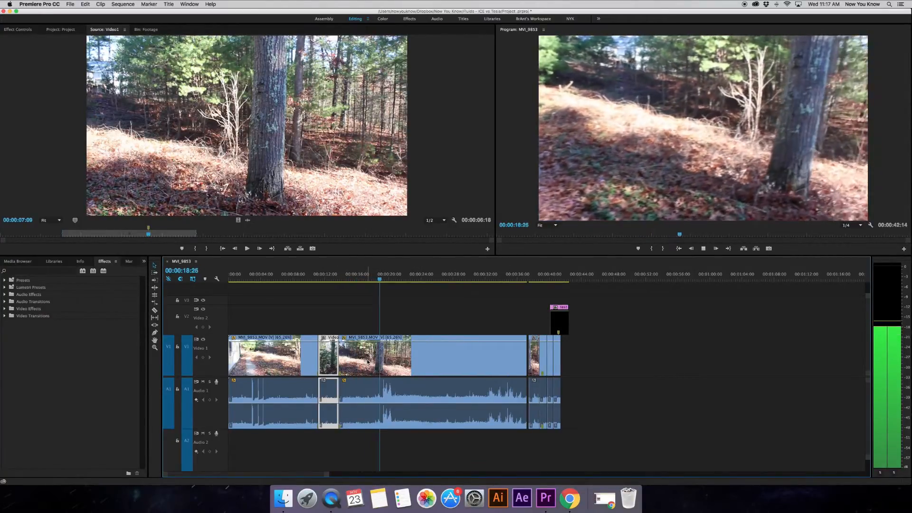
pyautogui.press('space')
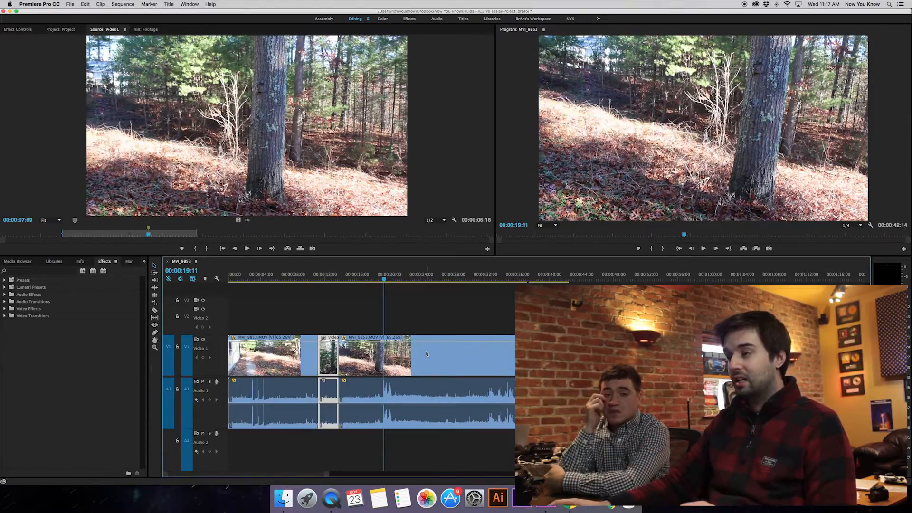
# - Save the project and rearrange the inserted Video1 clip to follow the first short clip after MVI_9853, closing the gap it leaves
pyautogui.press('super+s')
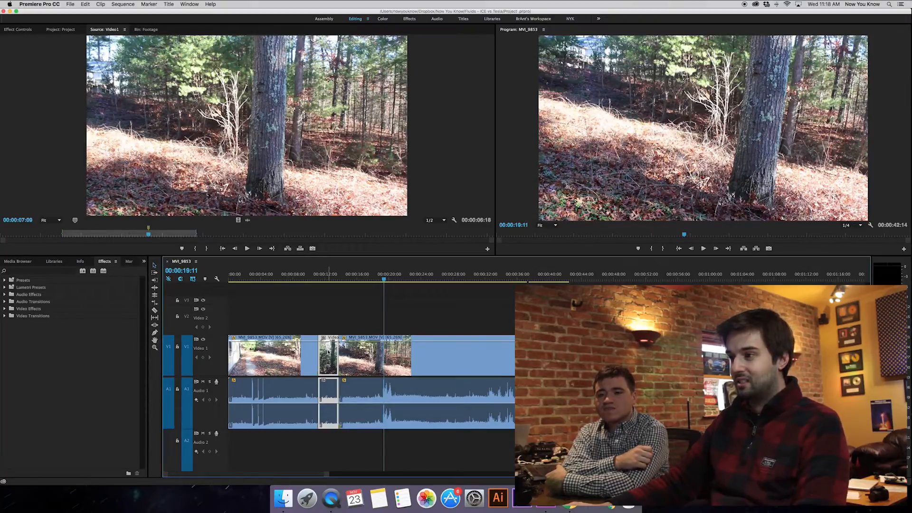
pyautogui.moveTo(327, 353); pyautogui.dragTo(547, 354)
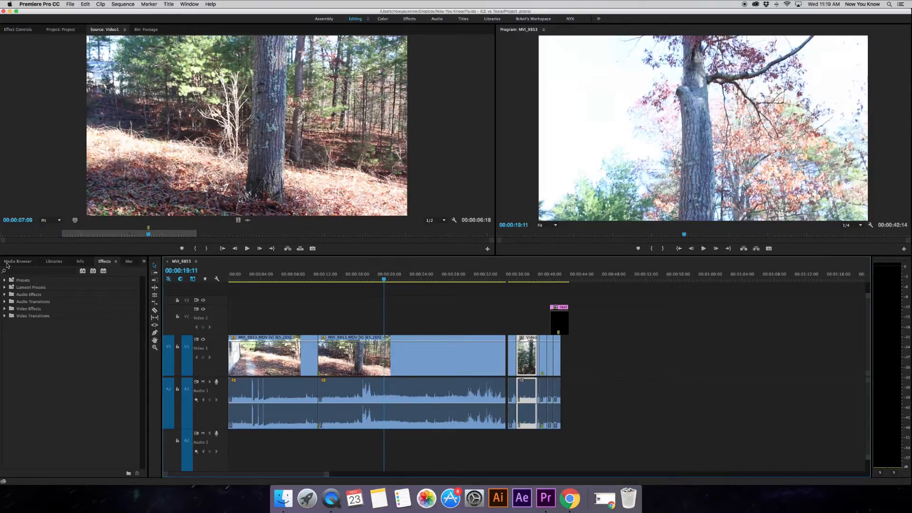
# - Search the effects library for "blur" and clear the search
pyautogui.click(106, 267)
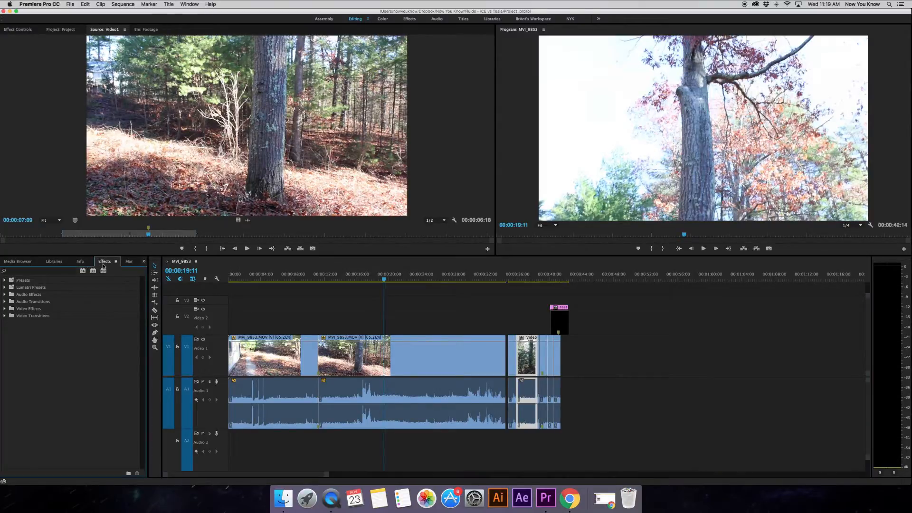
pyautogui.click(31, 312)
pyautogui.click(31, 317)
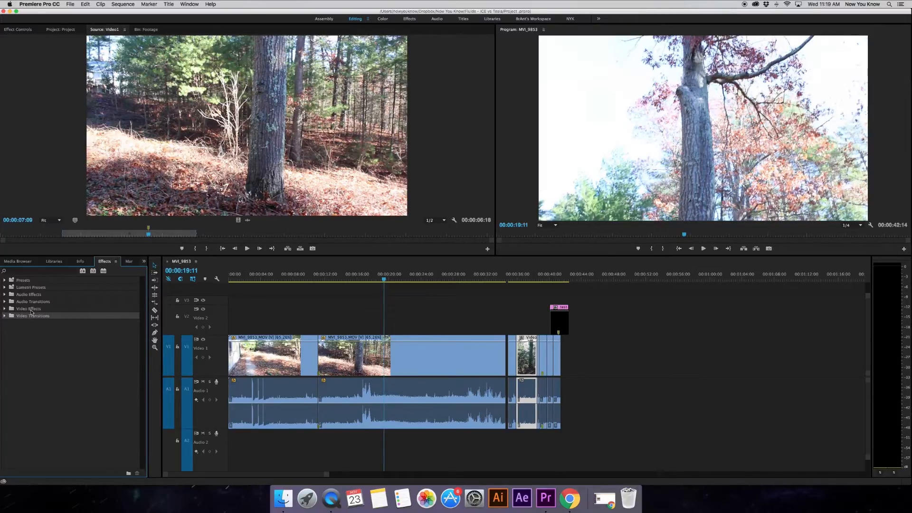
pyautogui.click(18, 271)
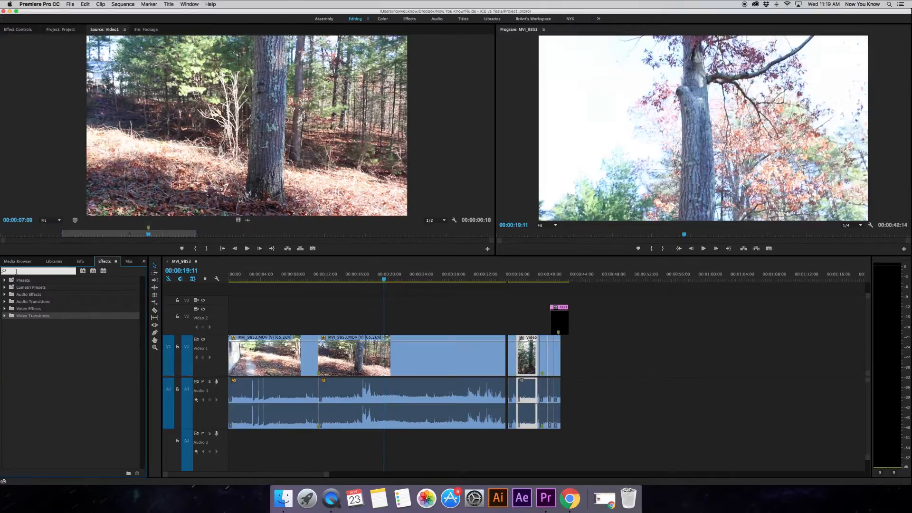
pyautogui.write('blur')
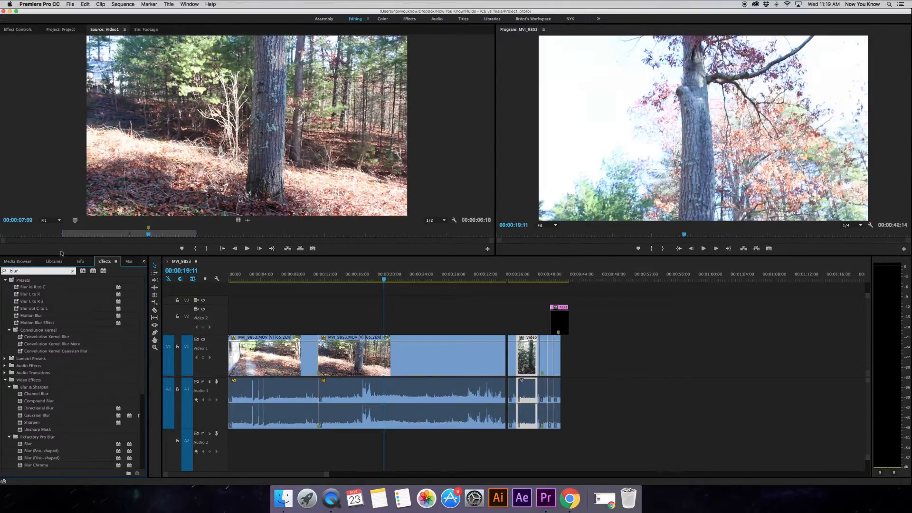
pyautogui.click(72, 270)
# - Apply the Lightning video effect from the Generate group to the second MVI_9853 clip
pyautogui.click(4, 310)
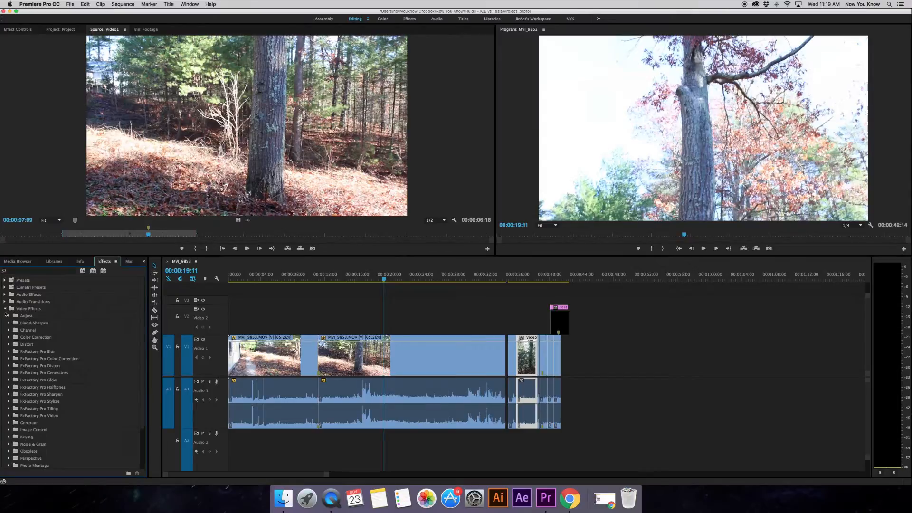
pyautogui.scroll(-3, 34, 342)
pyautogui.scroll(3, 22, 352)
pyautogui.click(9, 331)
pyautogui.click(9, 331)
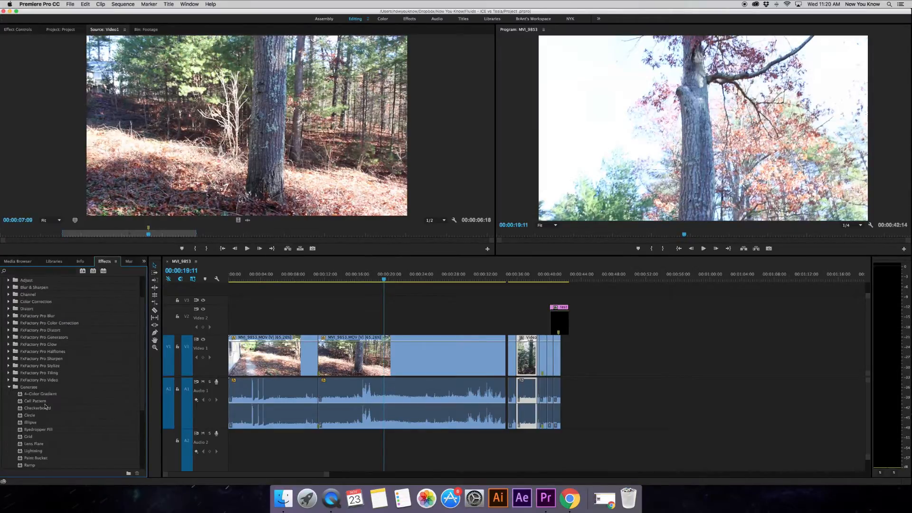
pyautogui.scroll(-5, 46, 425)
pyautogui.moveTo(29, 352); pyautogui.dragTo(342, 347)
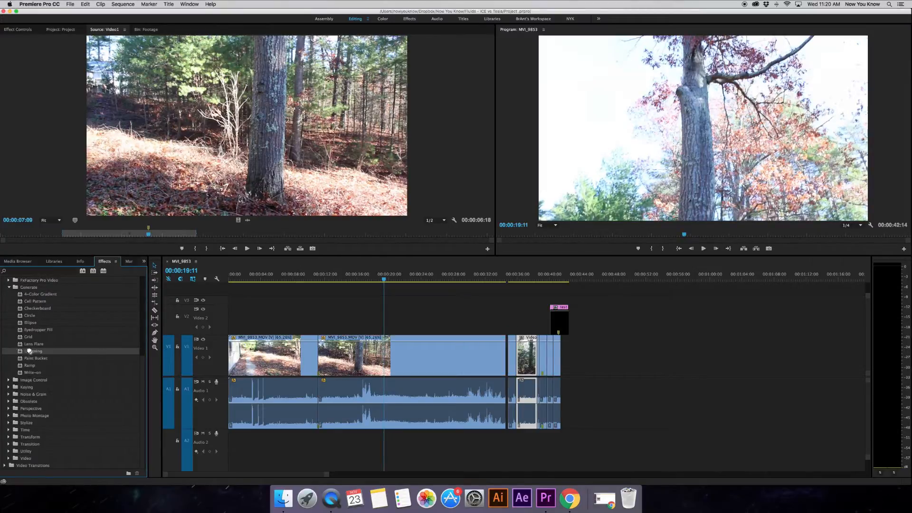
pyautogui.moveTo(29, 354); pyautogui.dragTo(346, 357)
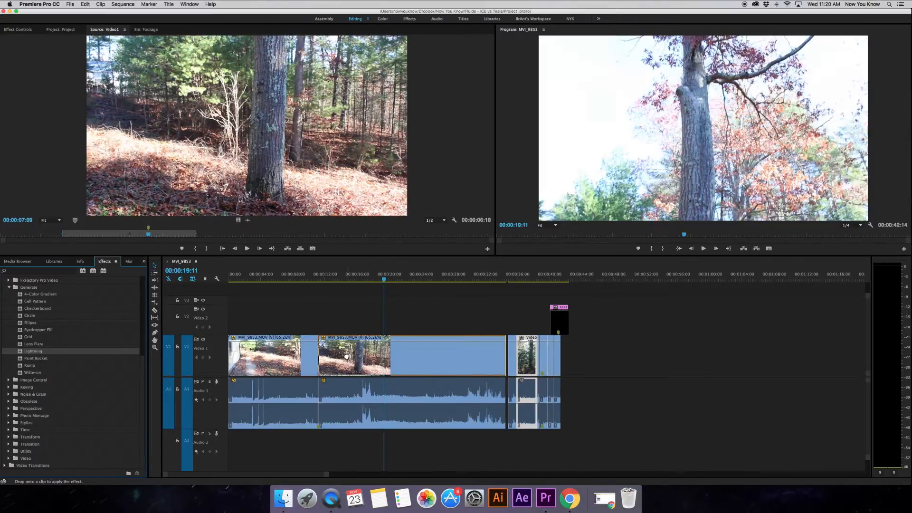
pyautogui.moveTo(346, 356); pyautogui.dragTo(347, 358)
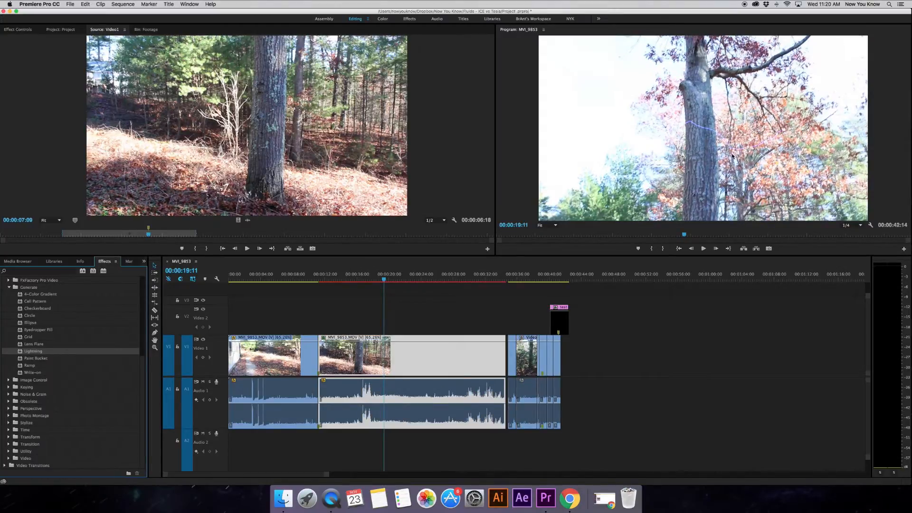
# - Increase the Lightning effect's Amplitude on the second MVI_9853 clip, with the playhead at 00:00:29:00
pyautogui.moveTo(383, 279); pyautogui.dragTo(464, 287)
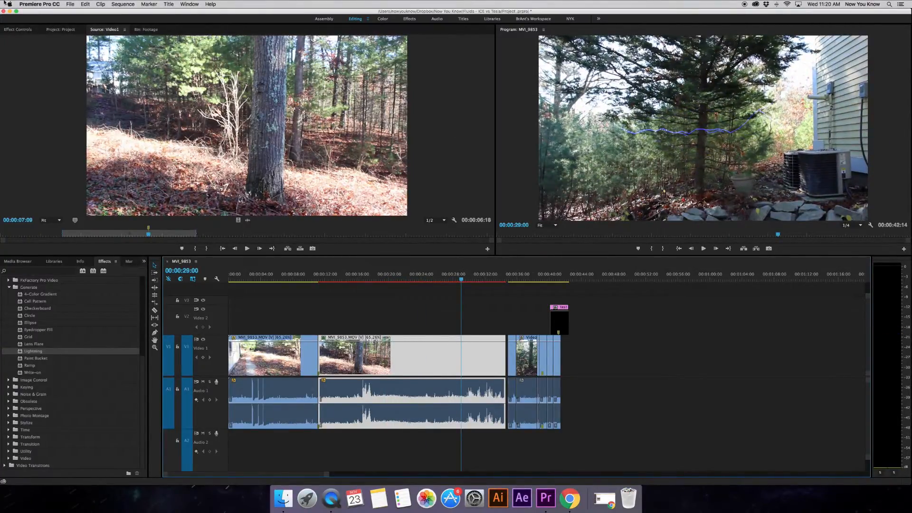
pyautogui.click(27, 34)
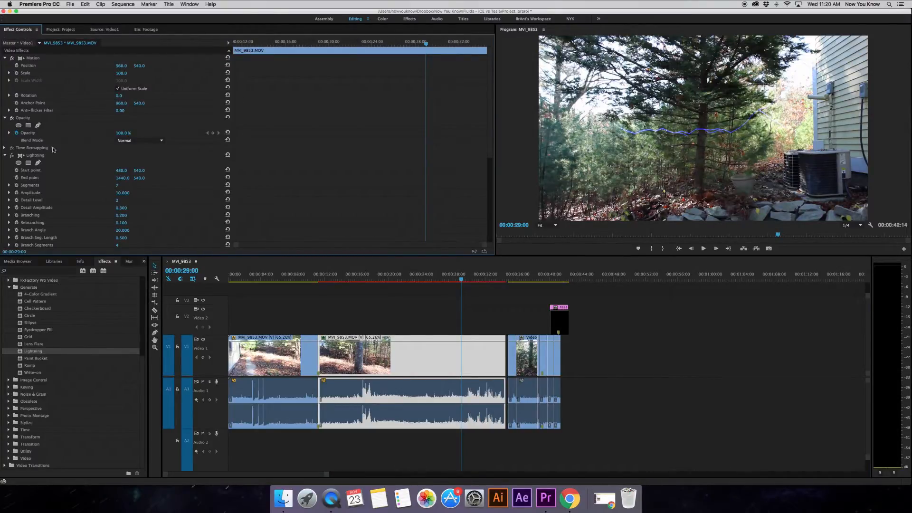
pyautogui.click(37, 157)
pyautogui.scroll(-3, 50, 164)
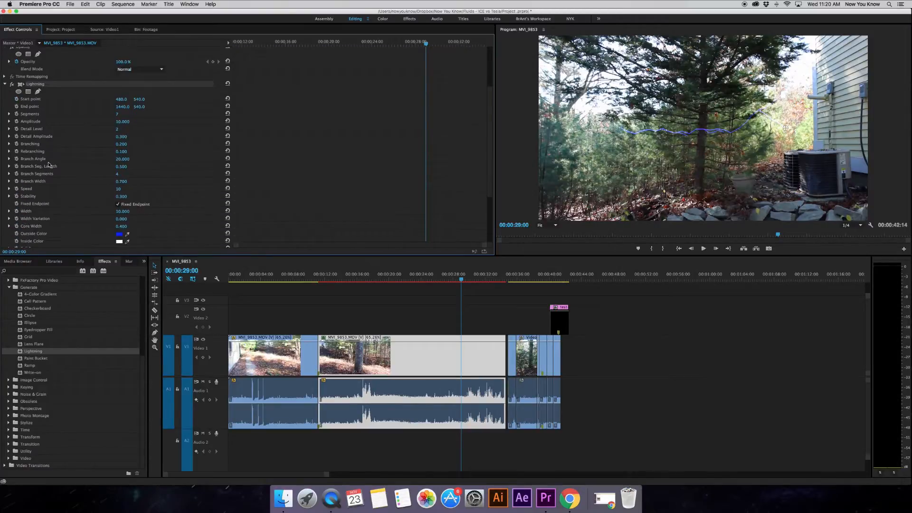
pyautogui.moveTo(122, 122); pyautogui.dragTo(136, 122)
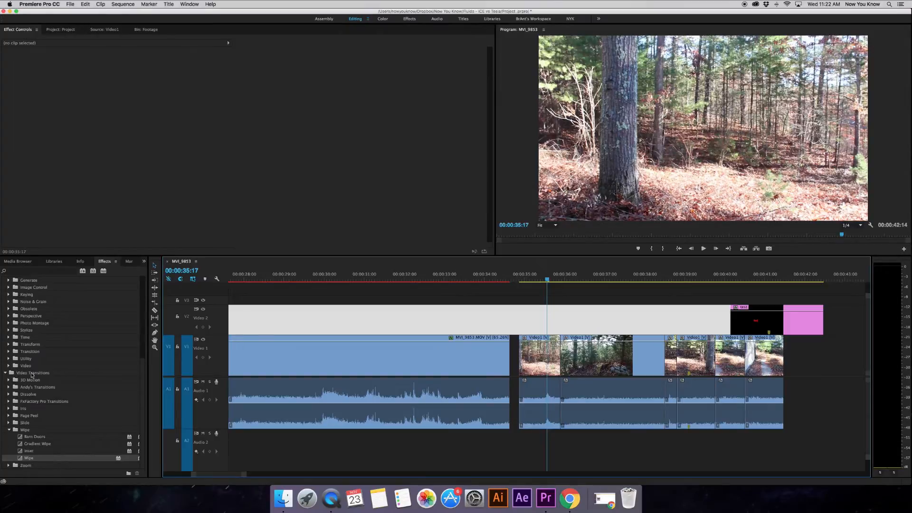
# - Add a Wipe video transition at the cut between the first two Video1 clips, at about 36 seconds
pyautogui.click(27, 459)
pyautogui.moveTo(27, 460); pyautogui.dragTo(561, 361)
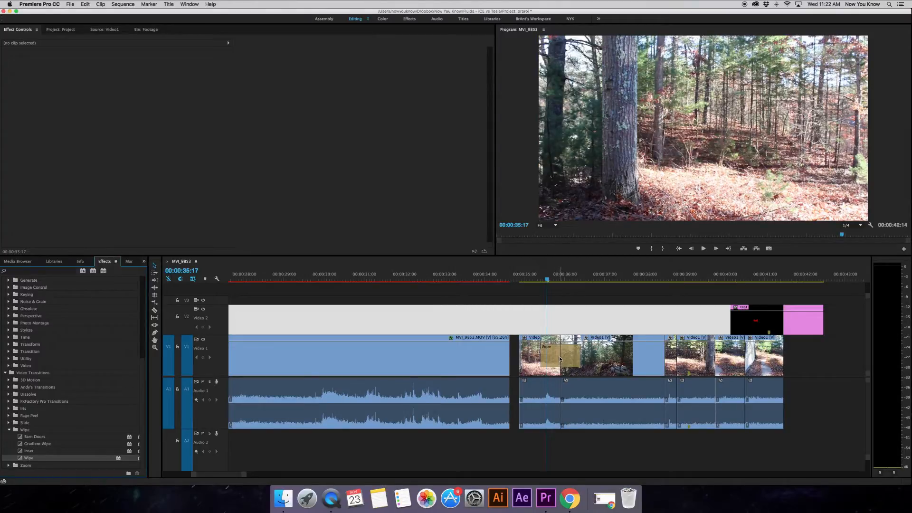
# - Play back the Wipe transition between the first two Video1 clips, starting from about 35 seconds
pyautogui.click(533, 280)
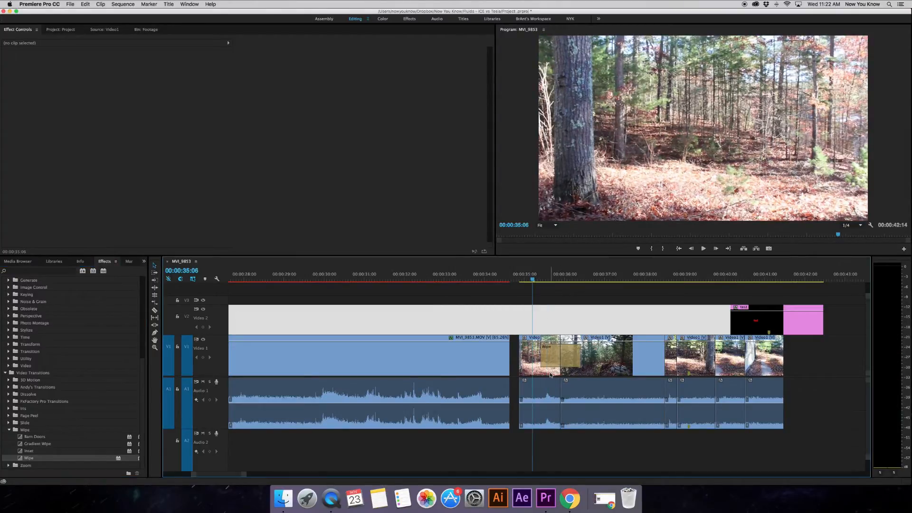
pyautogui.click(556, 355)
pyautogui.press('space')
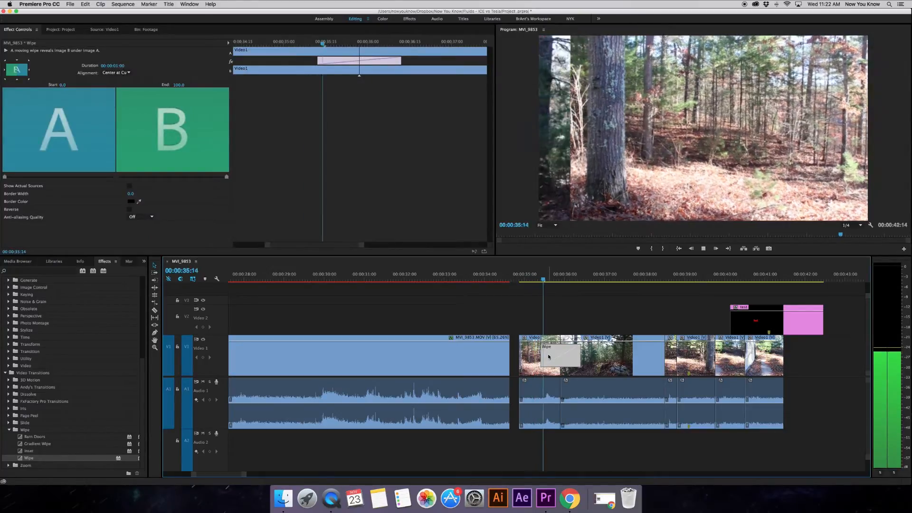
pyautogui.press('space')
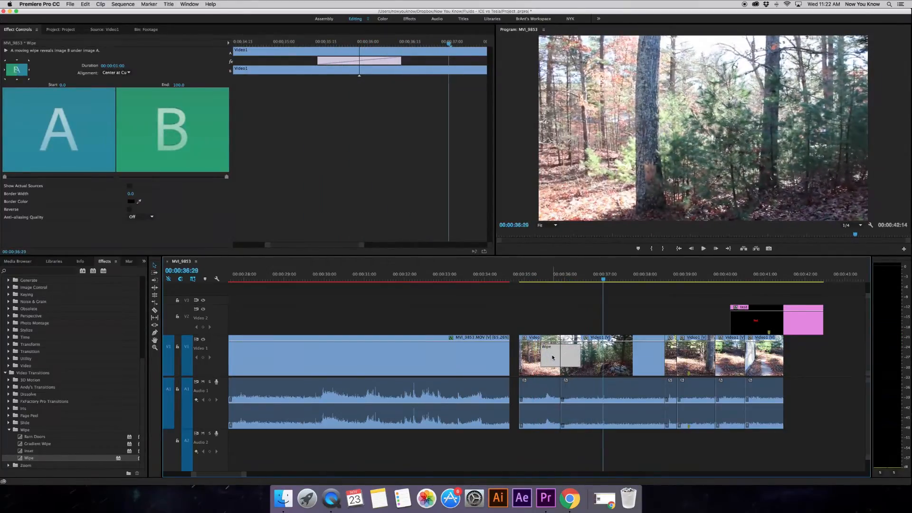
pyautogui.moveTo(548, 278); pyautogui.dragTo(532, 277)
pyautogui.press('space')
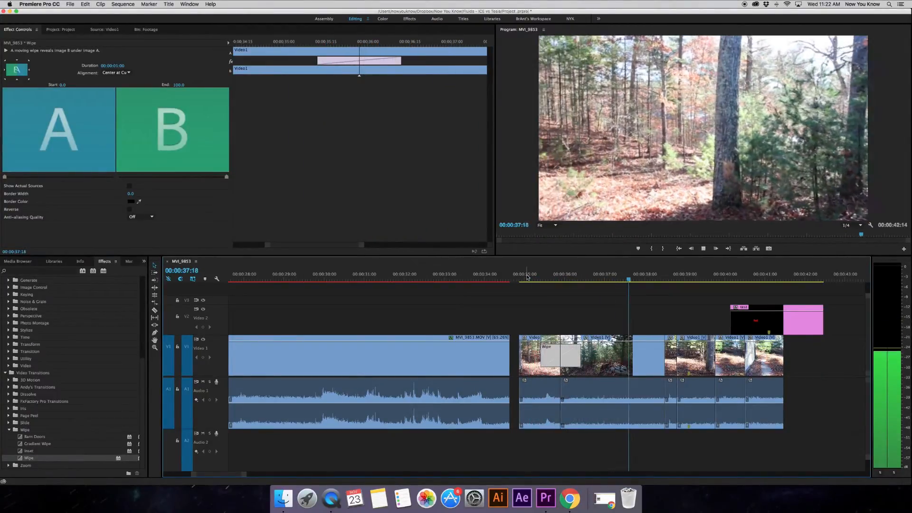
pyautogui.press('space')
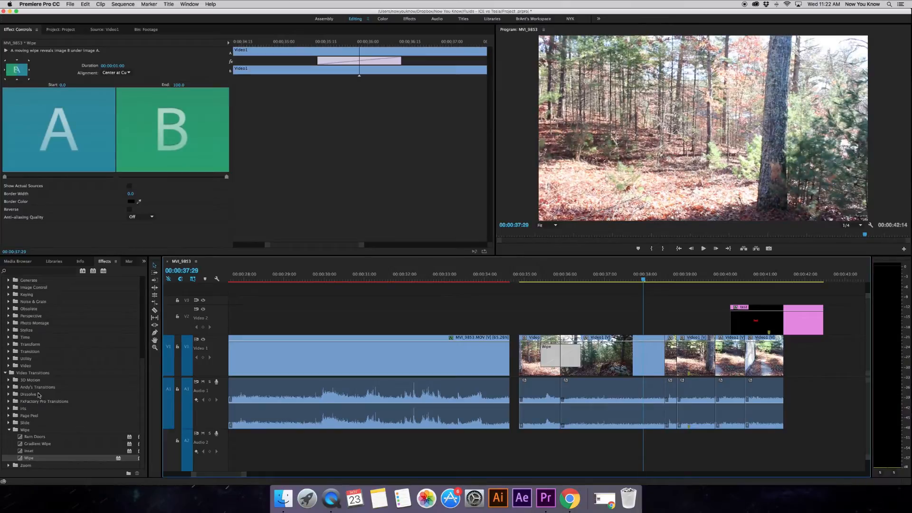
# - Look through the video effects and transitions library, and save the project
pyautogui.scroll(4, 42, 402)
pyautogui.scroll(-4, 42, 402)
pyautogui.press('super+s')
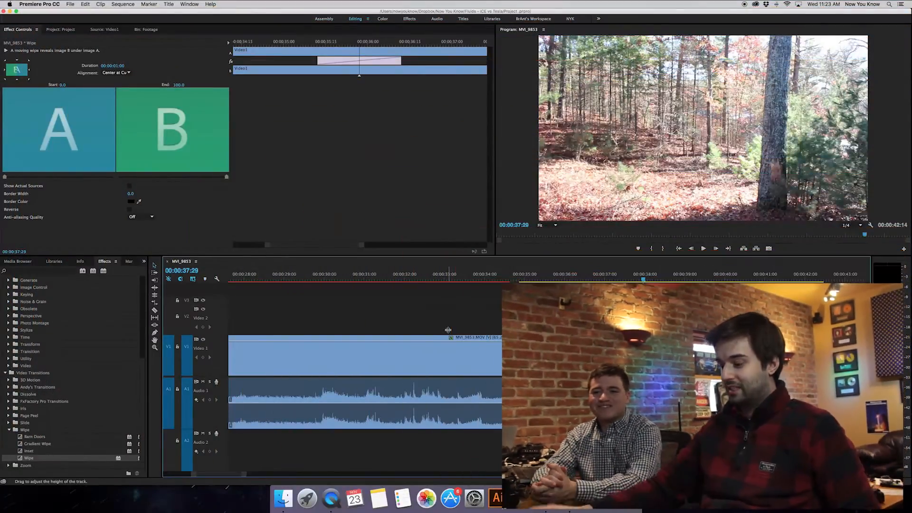
# - Fit the whole MVI_9853 sequence in the timeline view and scrub through the edit to 00:00:33:17
pyautogui.press('-')
pyautogui.press('-')
pyautogui.press('-')
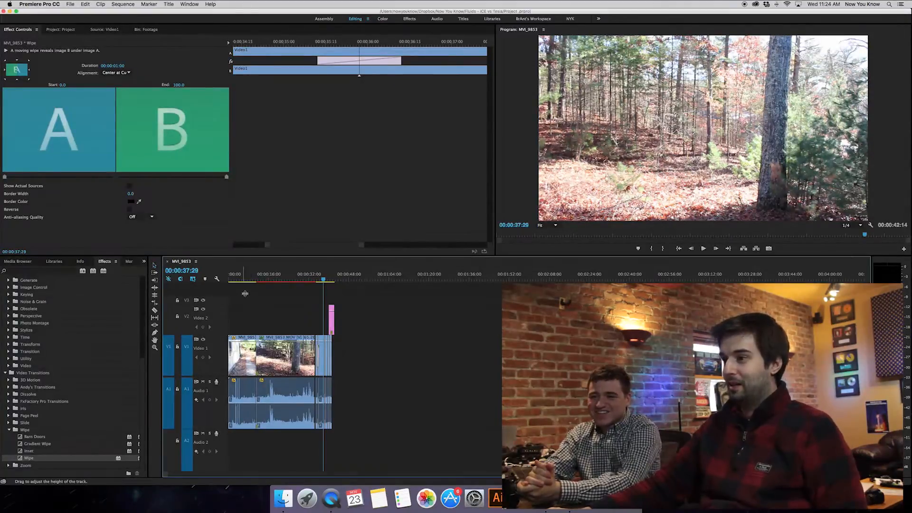
pyautogui.moveTo(259, 280); pyautogui.dragTo(312, 292)
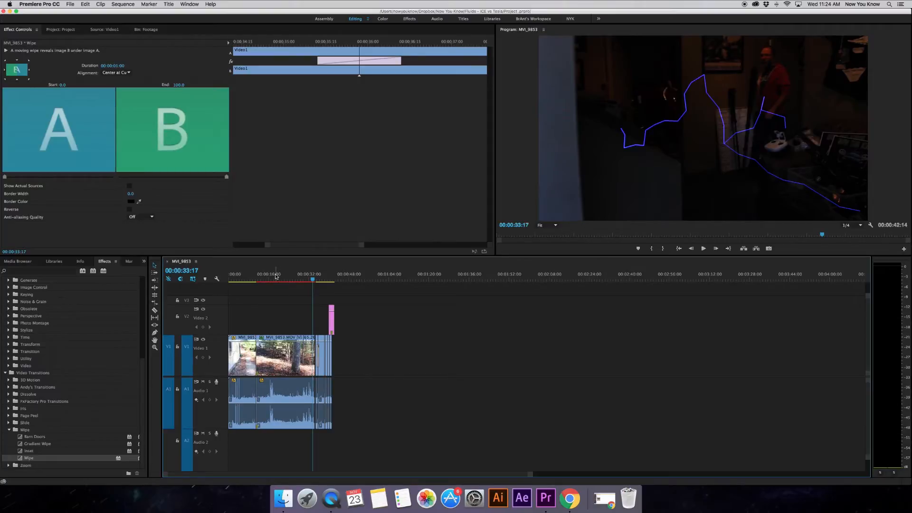
# - Open the media export settings for the MVI_9853 sequence and scrub the export preview to 00:00:26:28
pyautogui.click(70, 5)
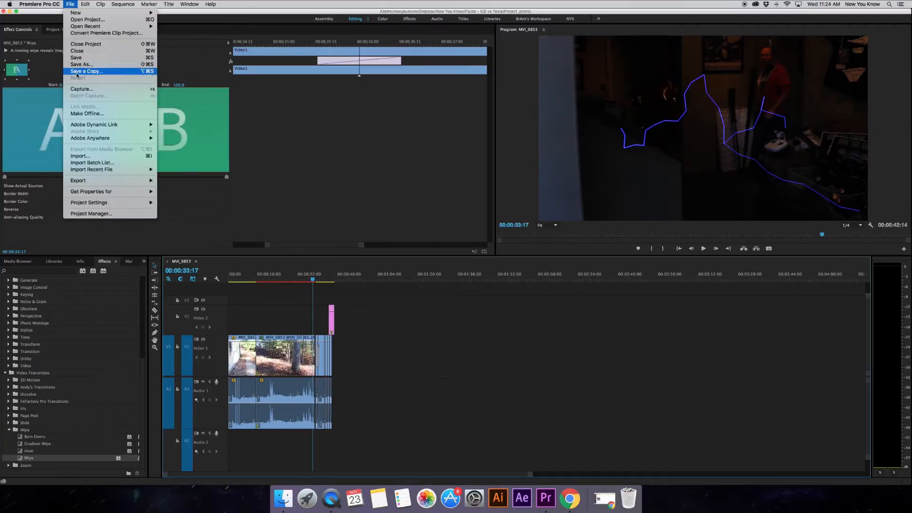
pyautogui.moveTo(84, 182)
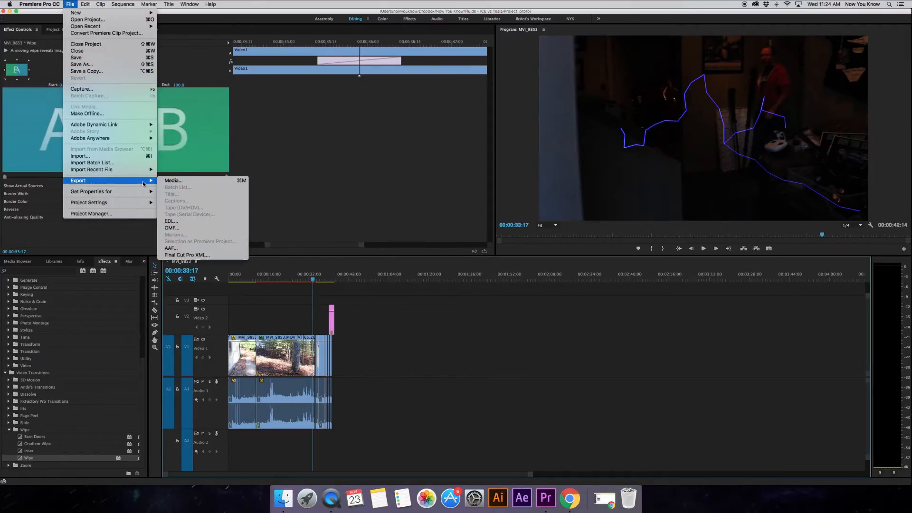
pyautogui.click(172, 181)
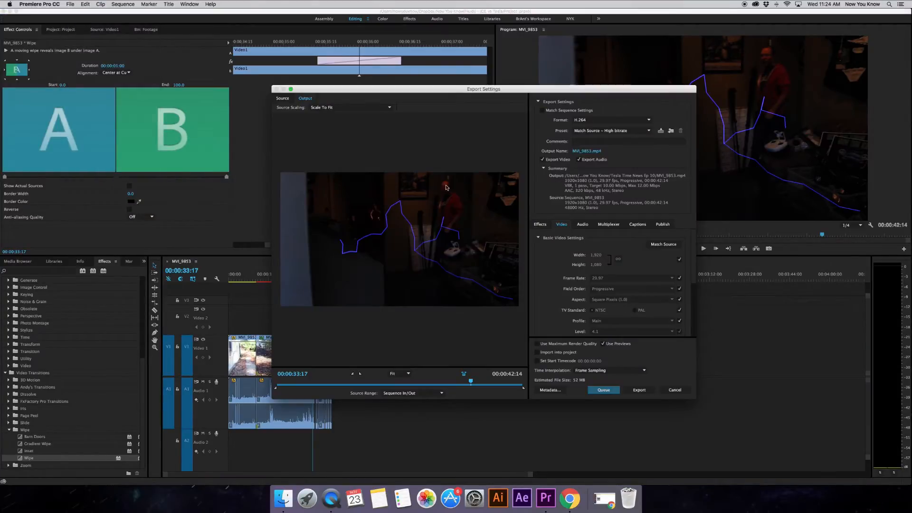
pyautogui.moveTo(472, 385); pyautogui.dragTo(432, 390)
# - Set the export format to H.264 with the YouTube 1080p HD preset
pyautogui.click(591, 121)
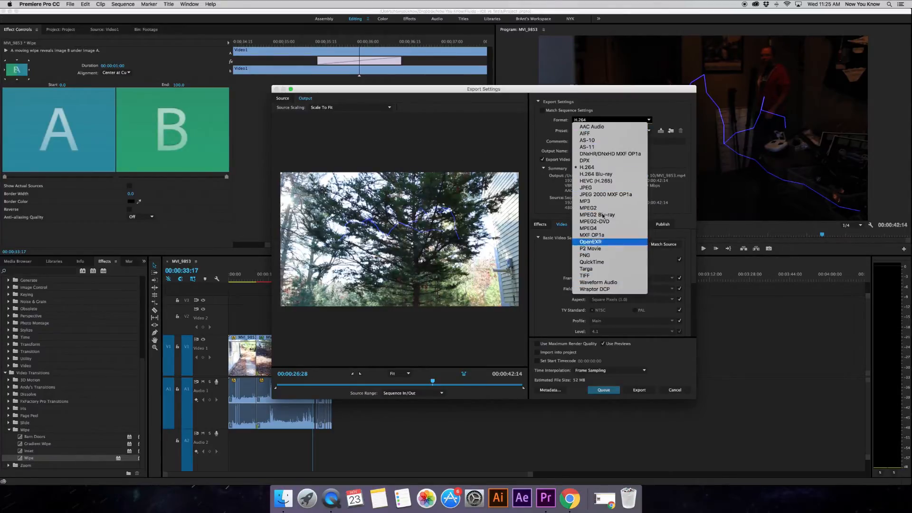
pyautogui.click(604, 168)
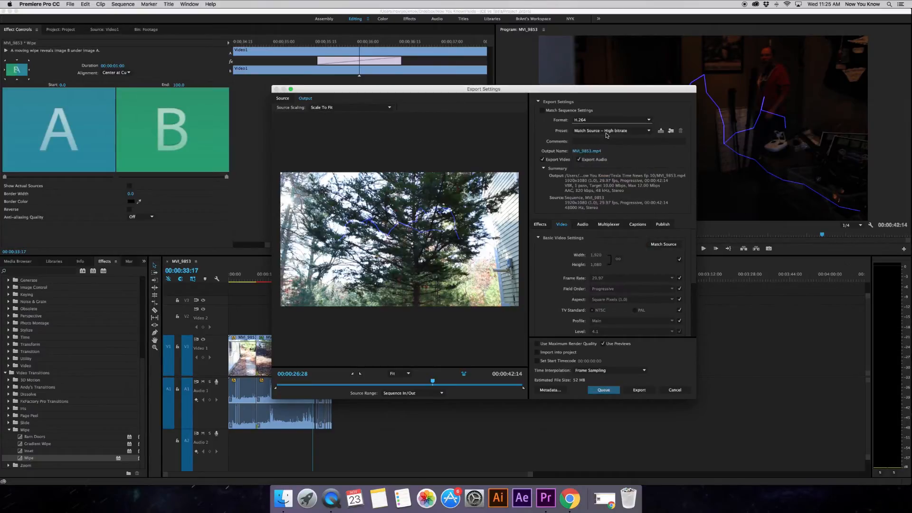
pyautogui.click(607, 133)
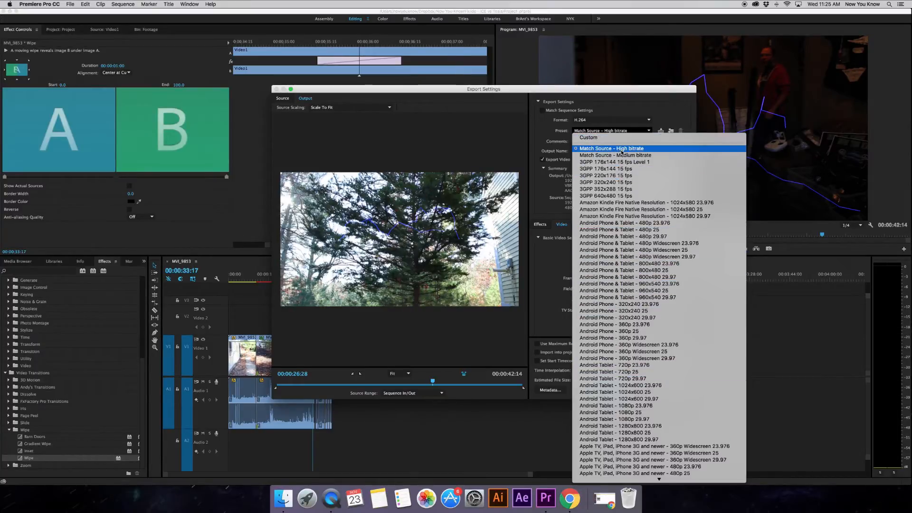
pyautogui.moveTo(665, 481)
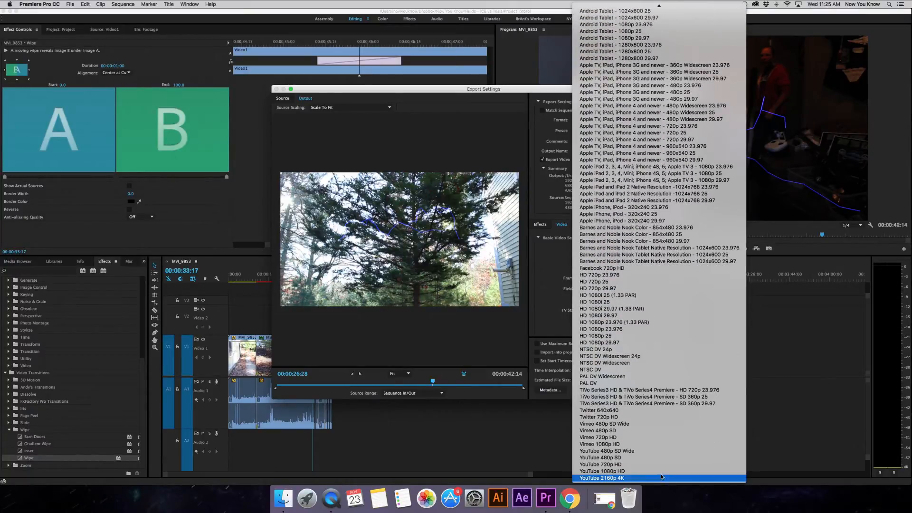
pyautogui.click(613, 472)
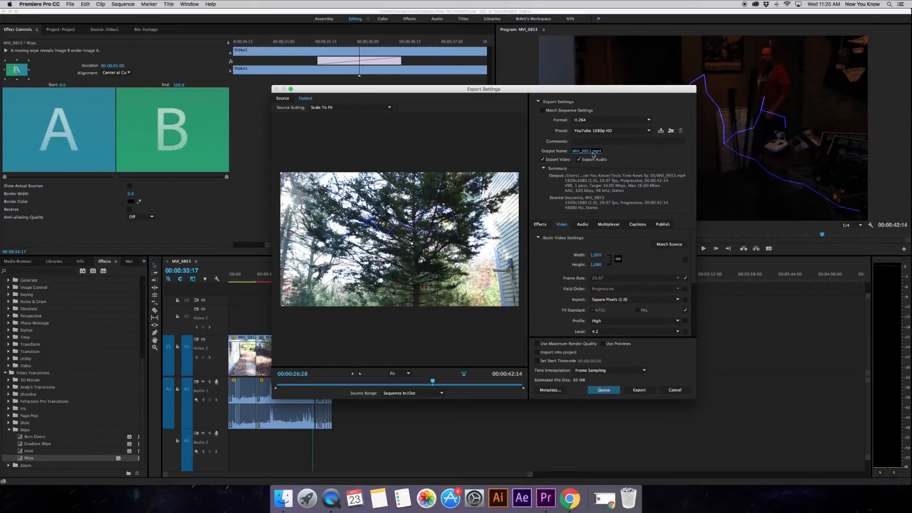
# - Name the export's output file "Best Art Film Ever" in the Tesla Time News Ep 10 folder
pyautogui.click(588, 152)
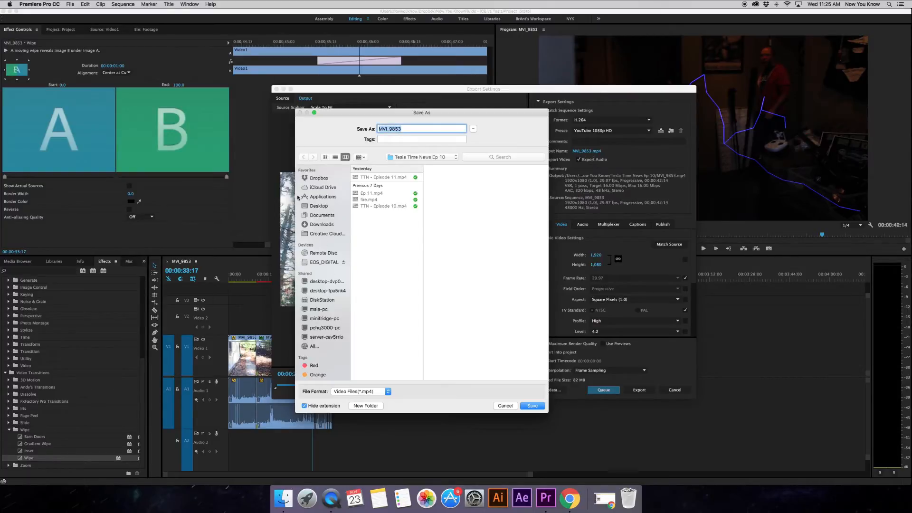
pyautogui.write('Best Art Film Ever')
pyautogui.click(532, 405)
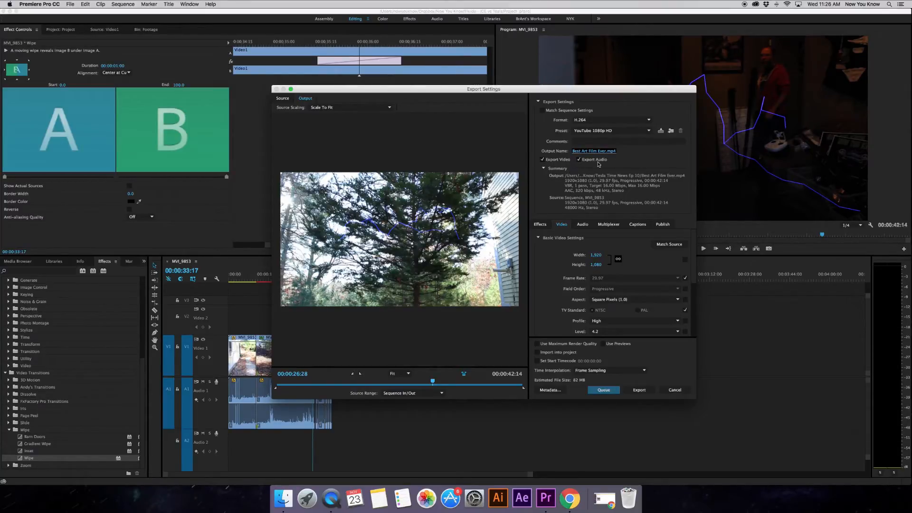
# - Enable the use of previews for the render and export the sequence directly
pyautogui.click(603, 343)
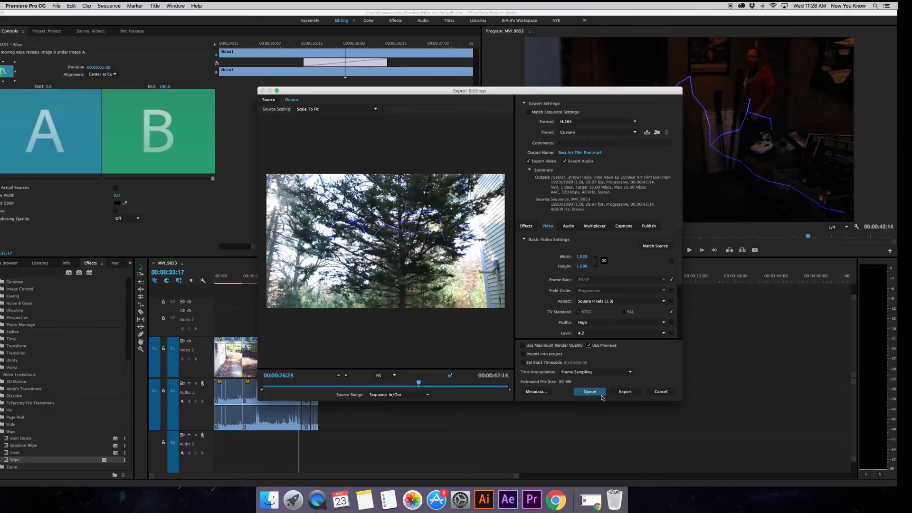
pyautogui.click(628, 393)
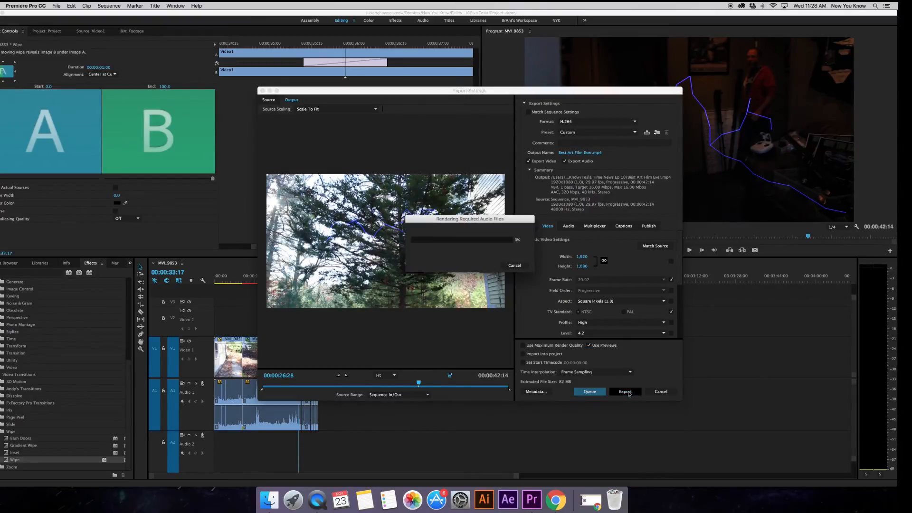